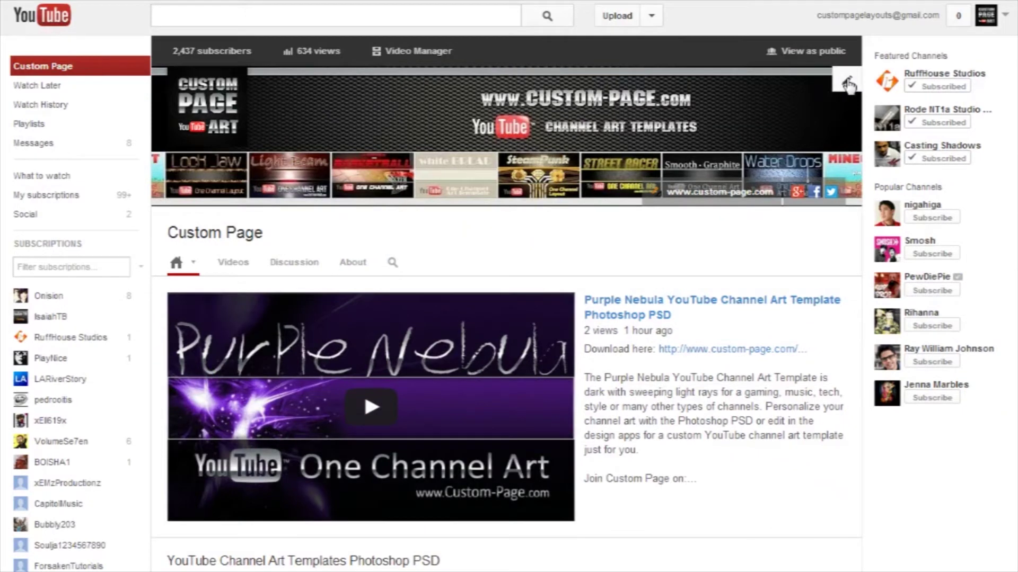
Bring up the channel banner's edit options via the pencil button
left_click(849, 84)
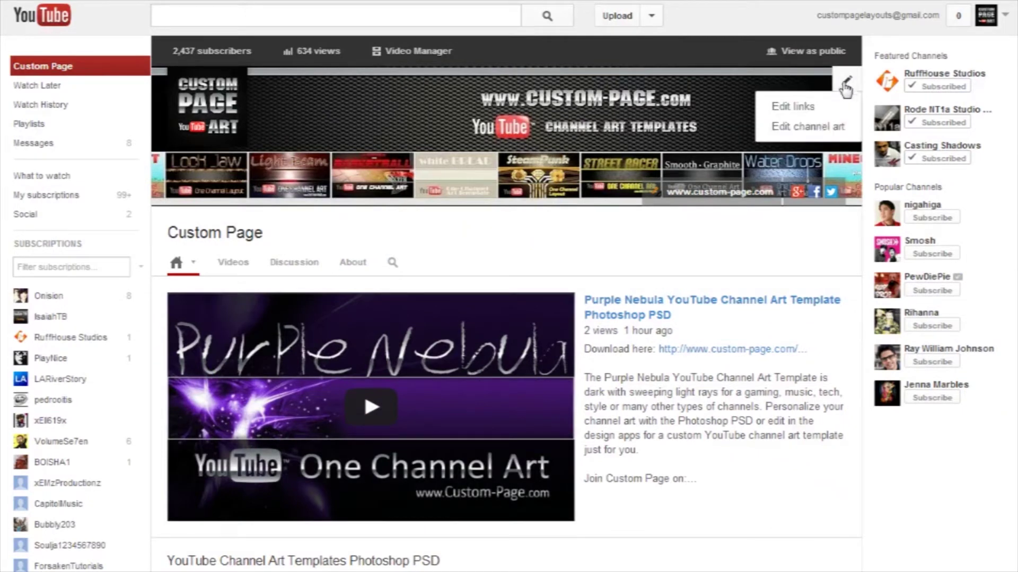
Upload the Purple Nebula template jpg from the computer as new channel art
left_click(808, 127)
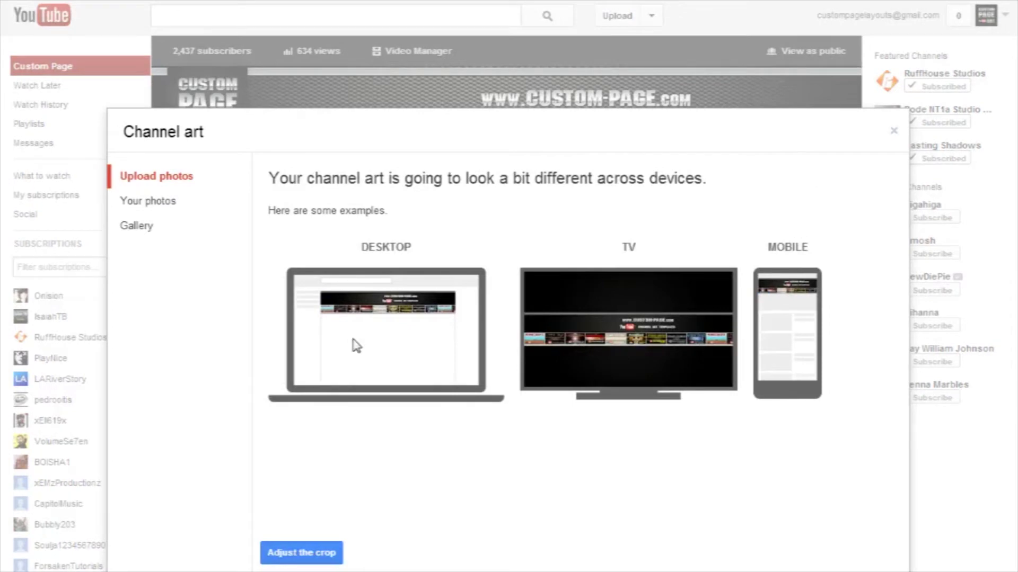
left_click(150, 189)
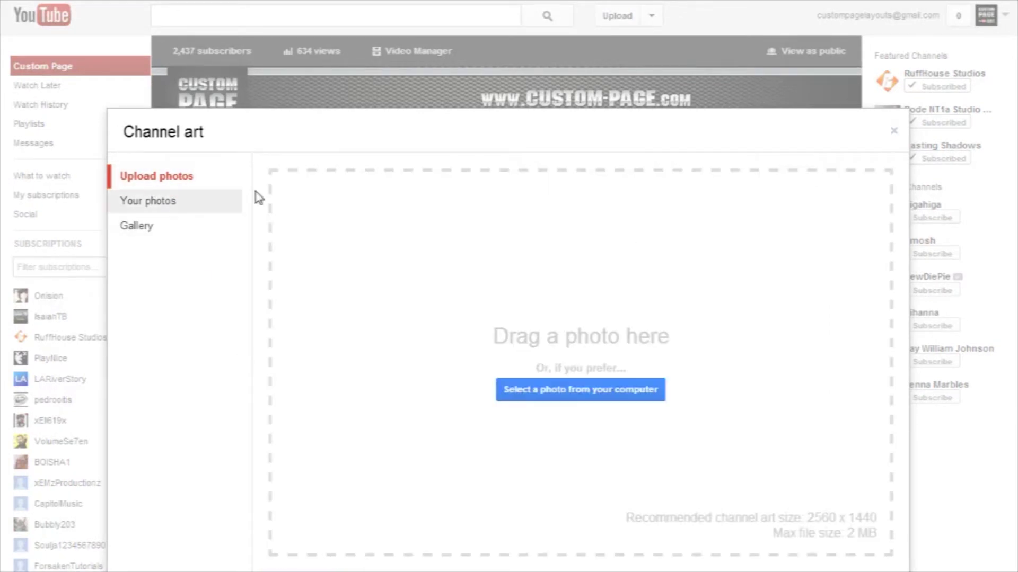
left_click(599, 391)
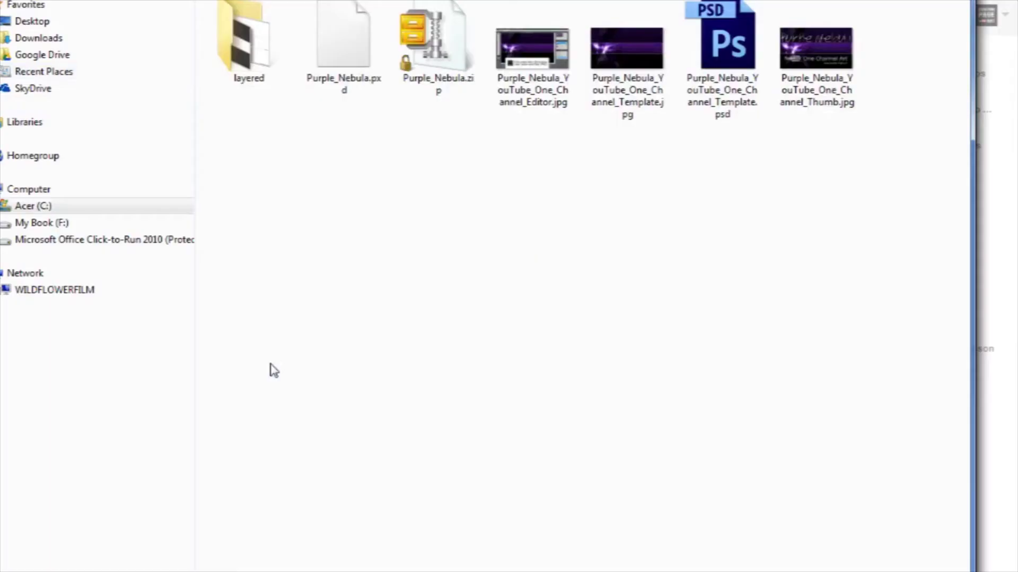
double_click(634, 67)
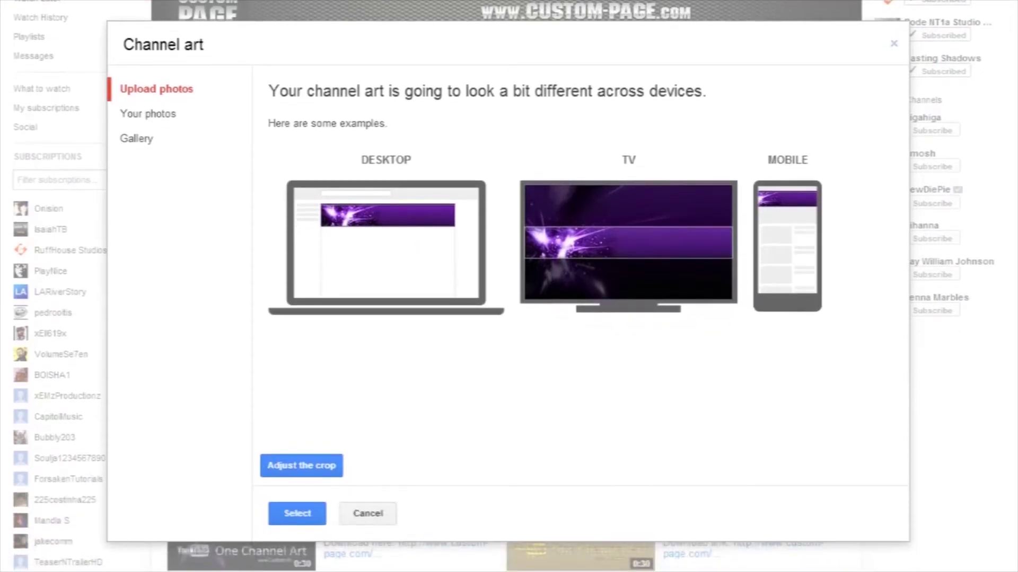
Nudge the banner crop area, recheck the device previews, and select the image
left_click(299, 462)
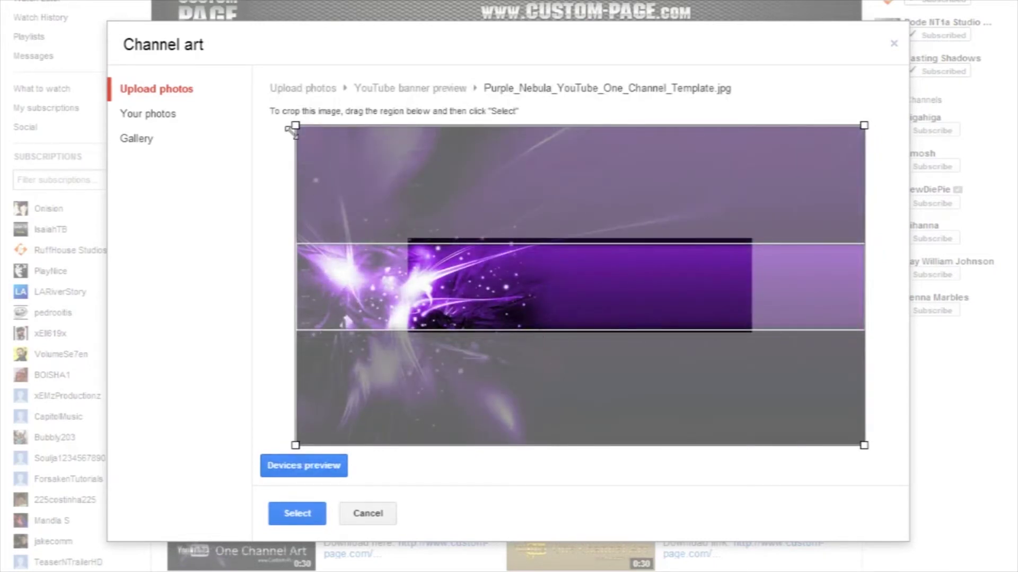
mouse_move(291, 124)
left_mouse_down()
mouse_move(329, 148)
mouse_move(264, 116)
left_mouse_up()
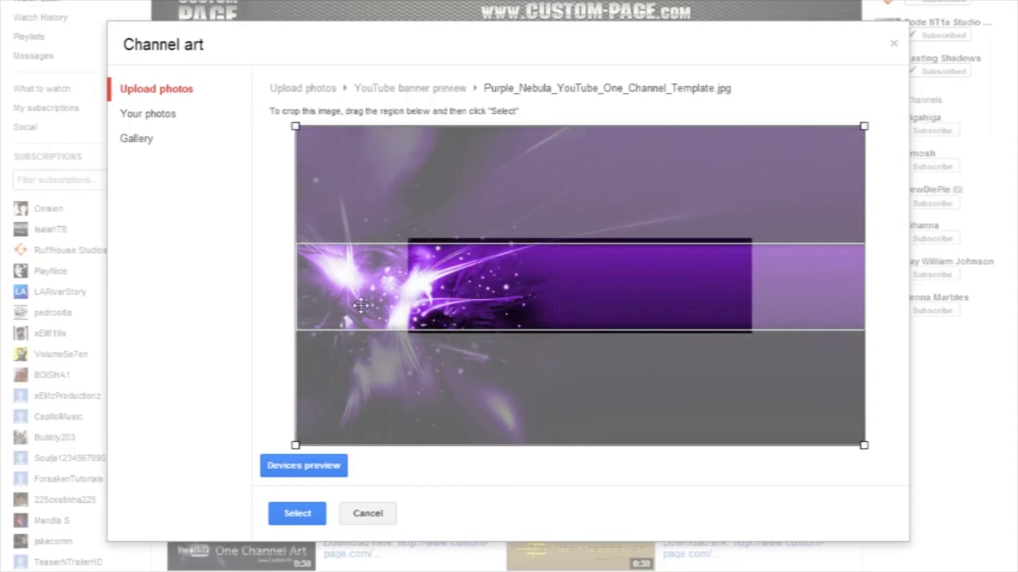
left_click(305, 470)
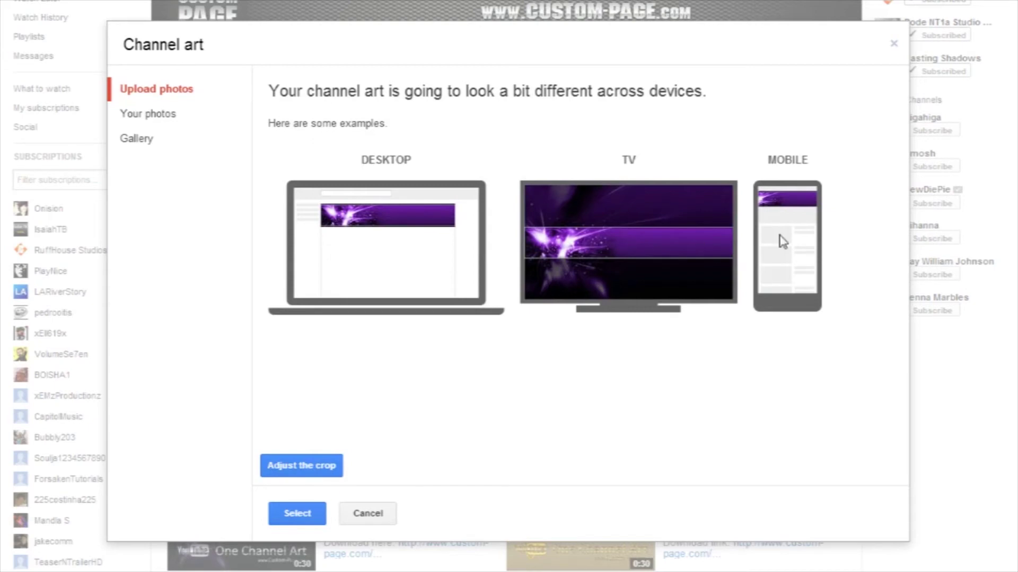
left_click(294, 516)
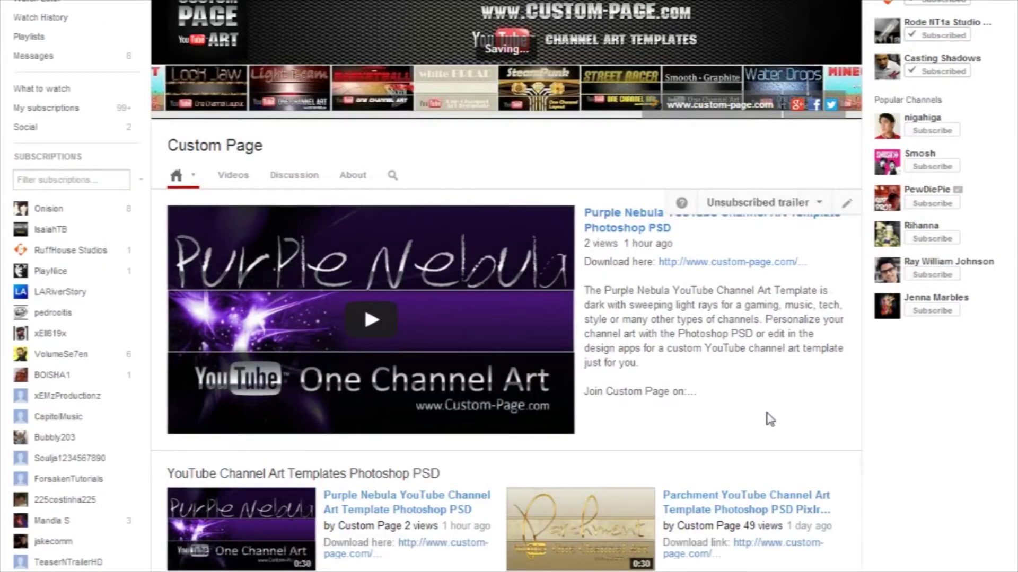
scroll(768, 419, "up", 2)
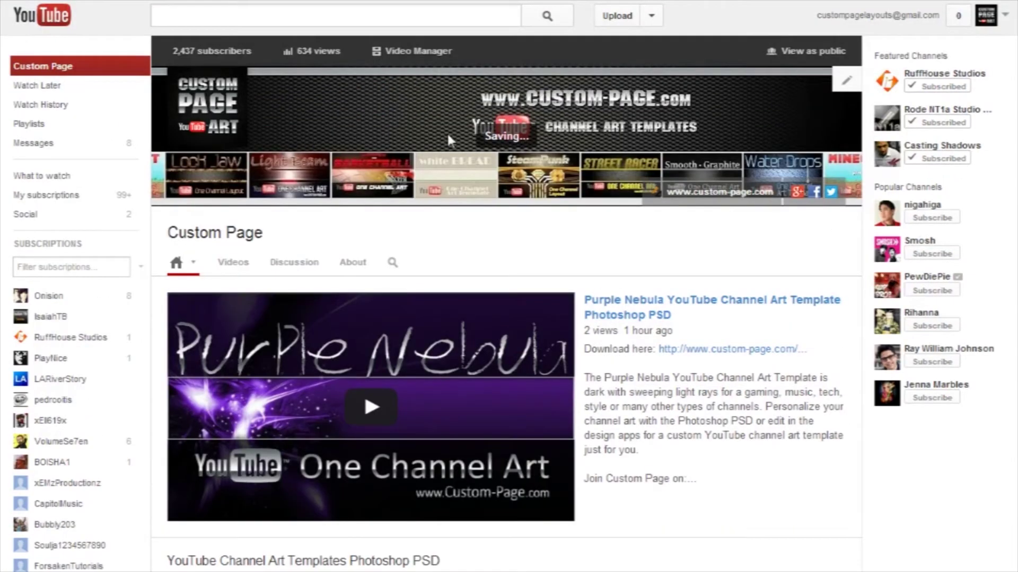